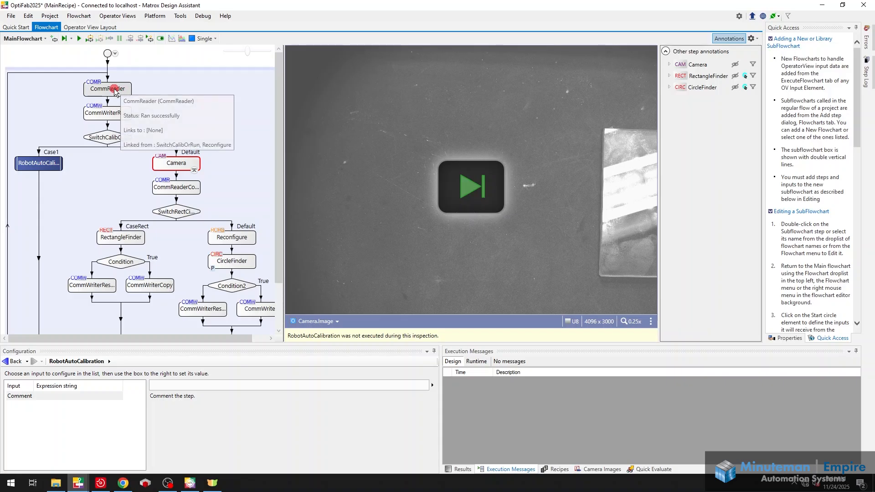
Step: Examine the fields of CommReader and CommWriterReset, the SwitchCalibOrRun cases and the RobotAutoCalibration step in the main flowchart
{"action": "left_click", "coordinate": [112, 91]}
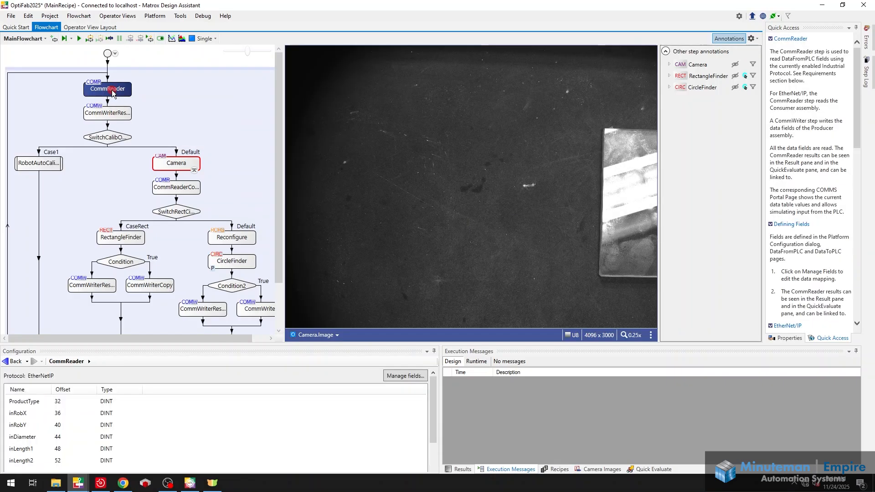
{"action": "left_click", "coordinate": [144, 401]}
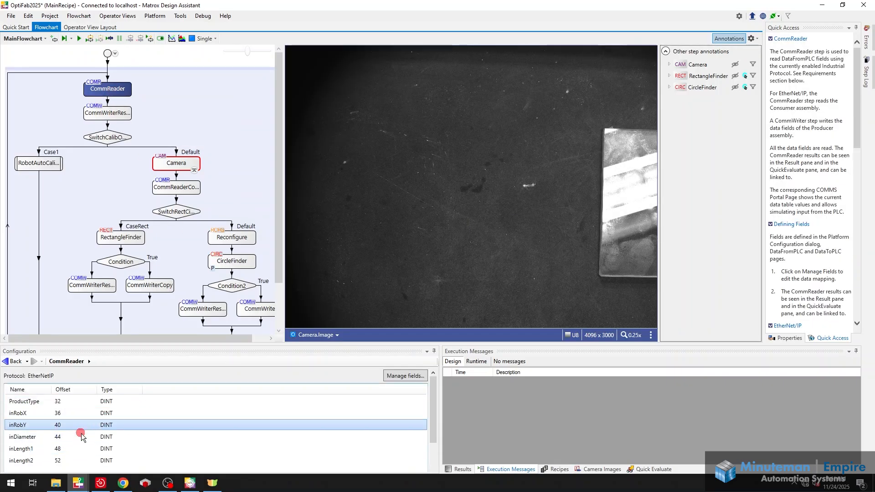
{"action": "left_click", "coordinate": [110, 113]}
{"action": "left_click", "coordinate": [90, 415]}
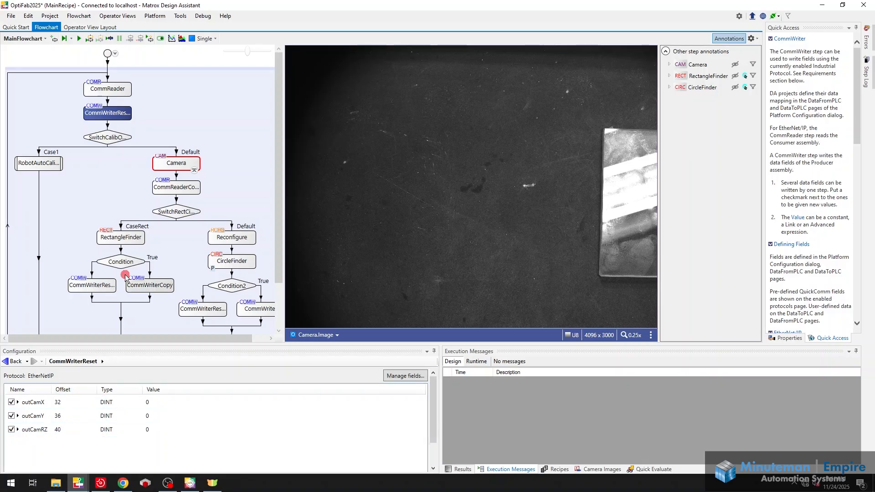
{"action": "left_click", "coordinate": [111, 138]}
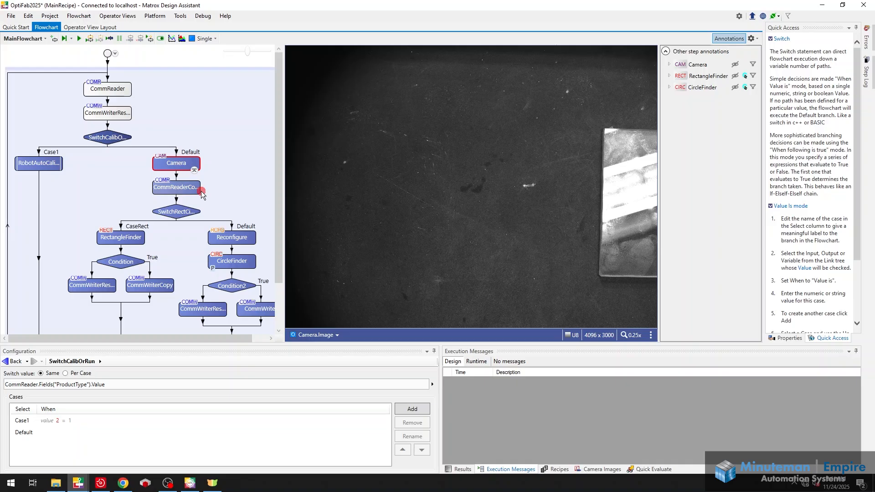
{"action": "mouse_move", "coordinate": [181, 164]}
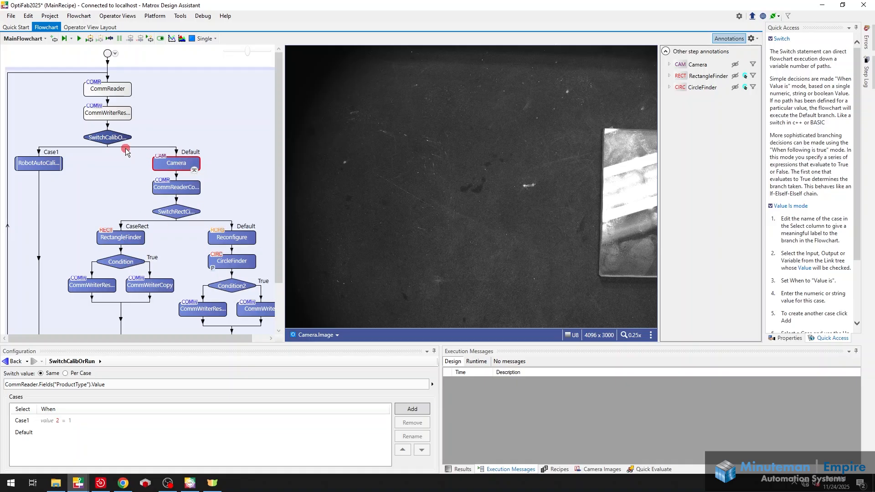
{"action": "mouse_move", "coordinate": [51, 168]}
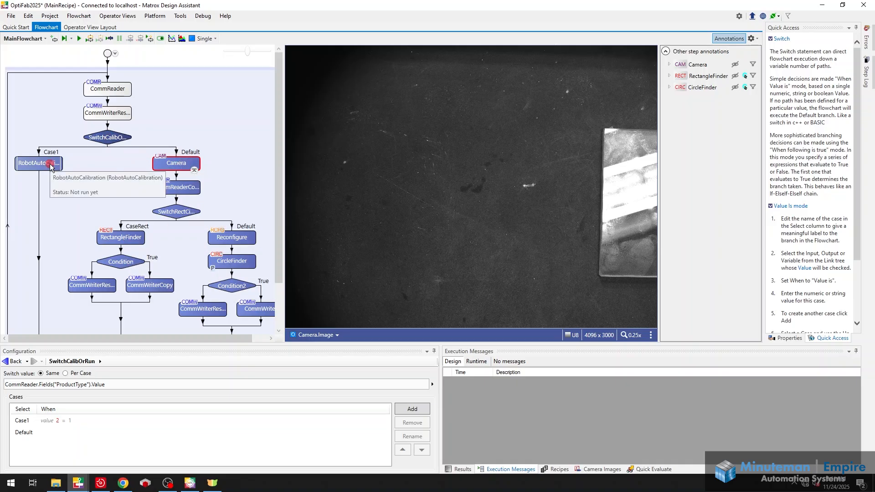
{"action": "left_click", "coordinate": [41, 420]}
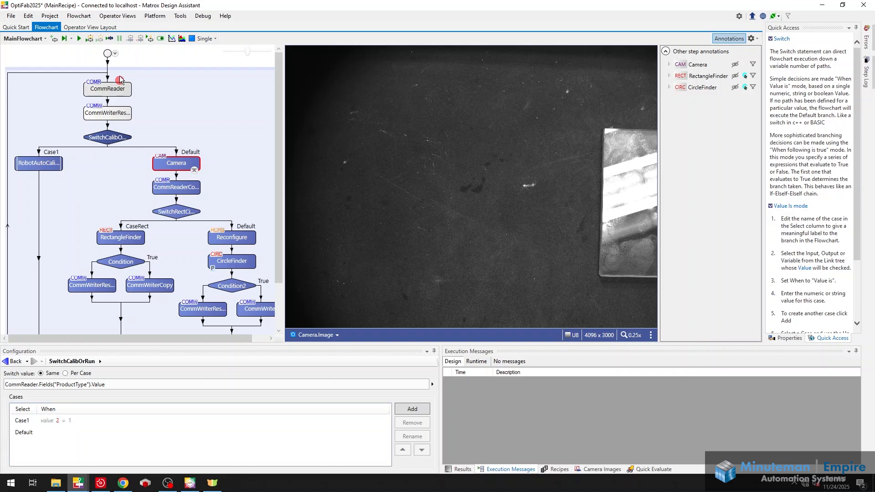
{"action": "left_click", "coordinate": [48, 163]}
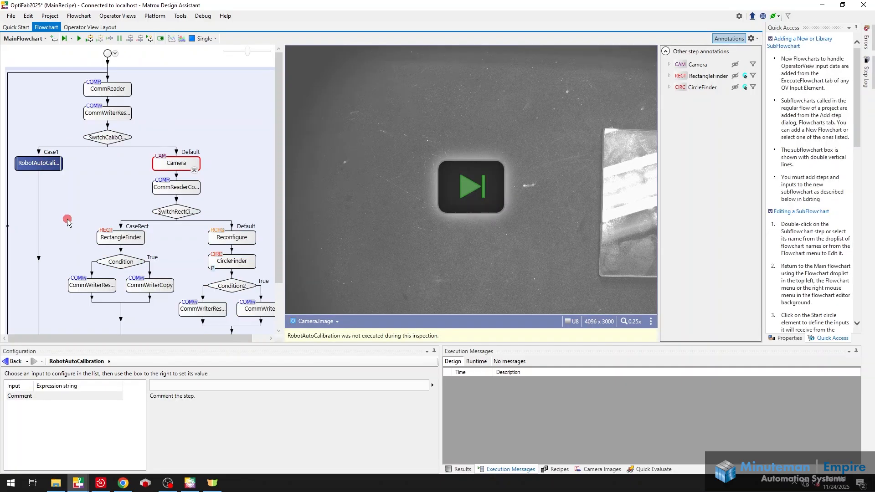
Step: Switch to RobotStudio and set the outCamProductType signal of the Camera_EV7 device to 1
{"action": "left_click", "coordinate": [104, 486]}
{"action": "double_click", "coordinate": [223, 336]}
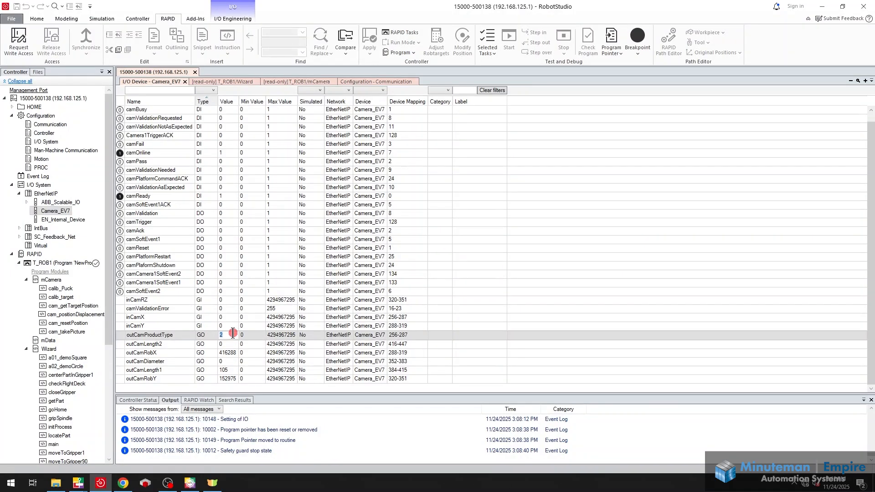
{"action": "key", "text": "Return"}
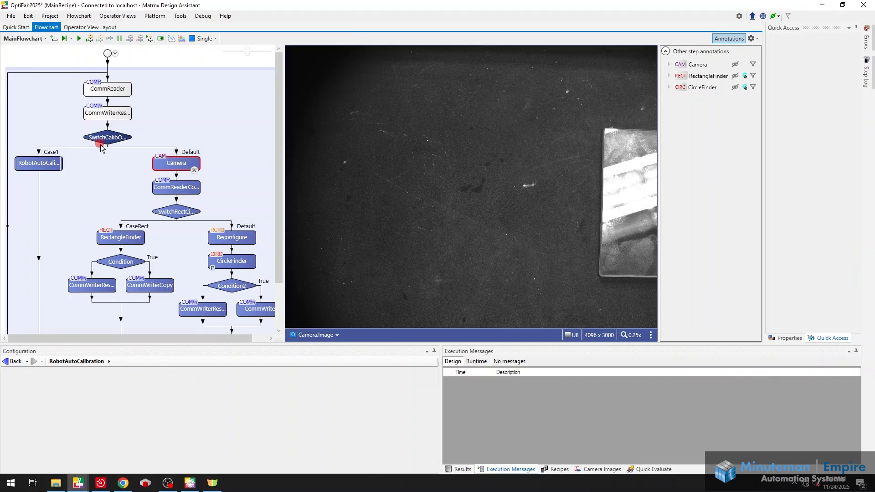
Step: Return to Matrox Design Assistant, reset the flowchart and run it up to the SwitchCalibOrRun step to check Case1
{"action": "left_click", "coordinate": [100, 144]}
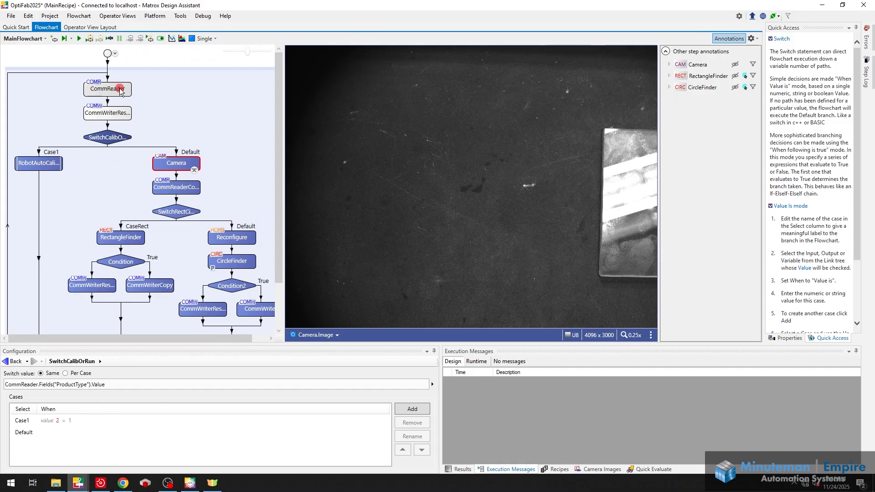
{"action": "left_click", "coordinate": [147, 39]}
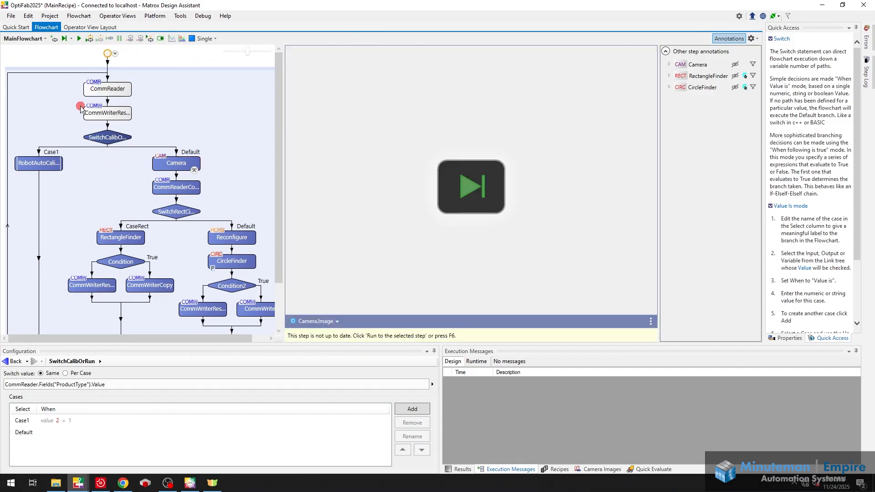
{"action": "left_click", "coordinate": [100, 86]}
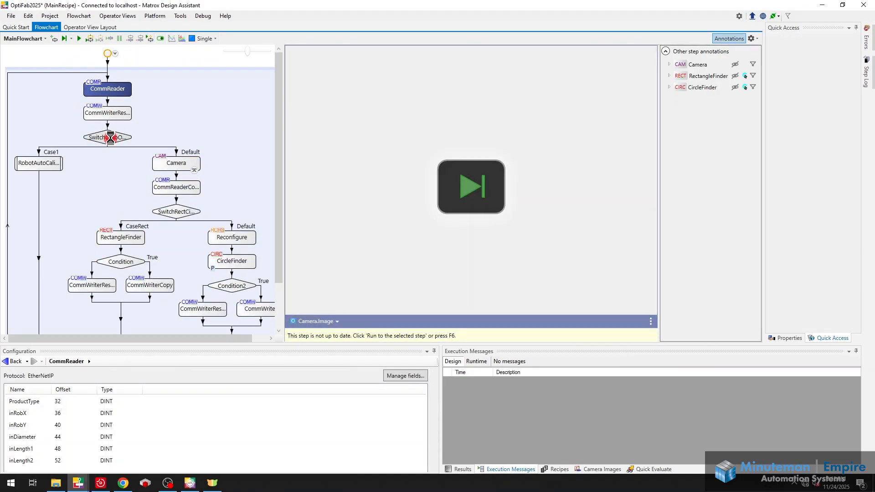
{"action": "left_click", "coordinate": [110, 137]}
{"action": "left_click", "coordinate": [70, 53]}
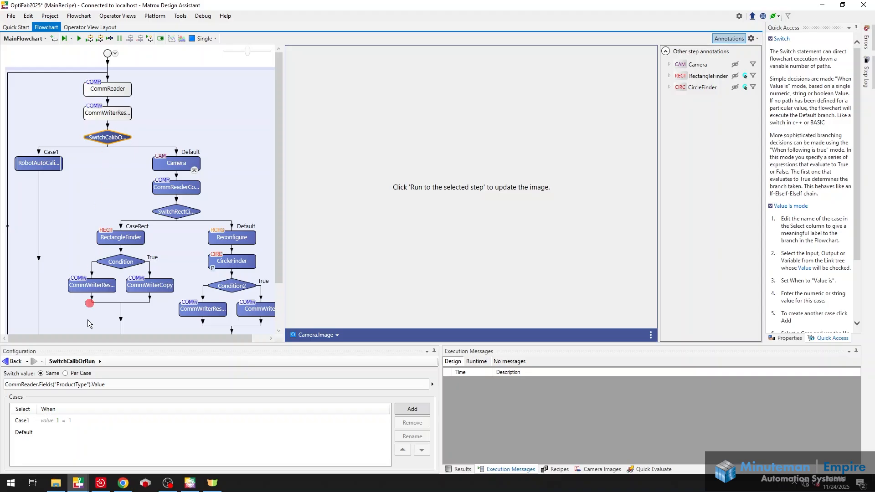
{"action": "left_click", "coordinate": [51, 421]}
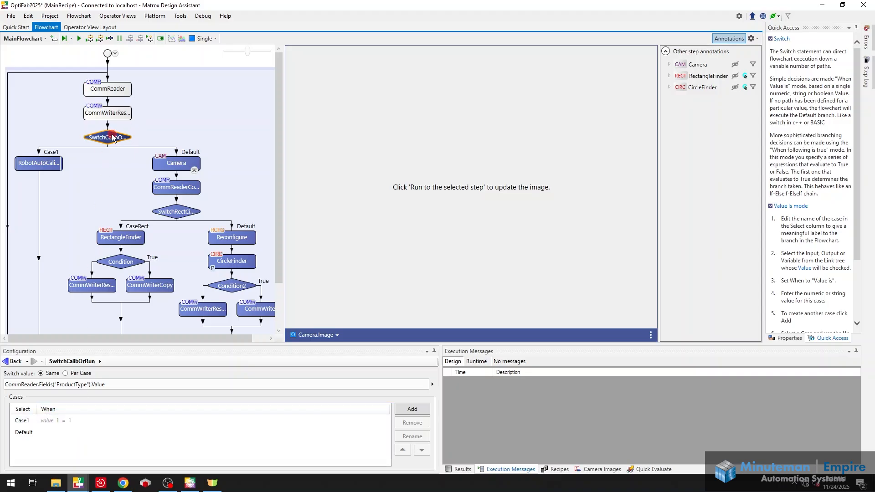
Step: Open the RobotAutoCalibration subflowchart and examine its Camera, CommReader, CircleFinder and StoreXY steps
{"action": "double_click", "coordinate": [45, 160]}
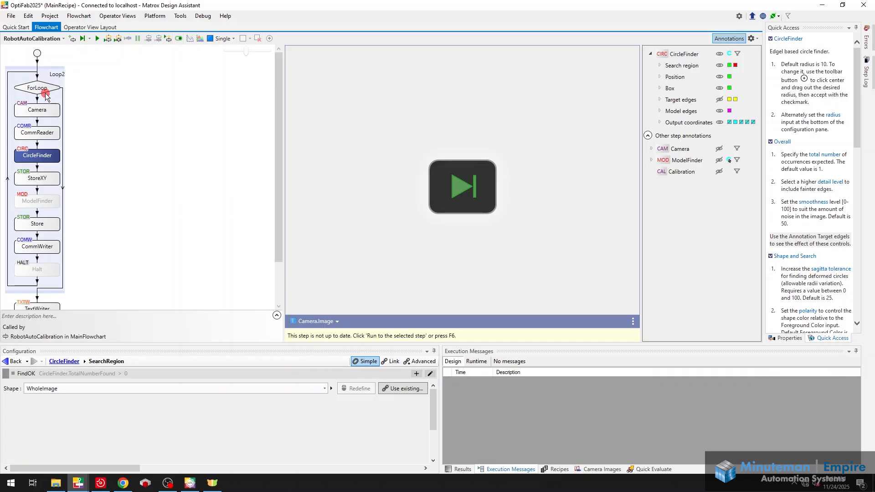
{"action": "left_click", "coordinate": [42, 111]}
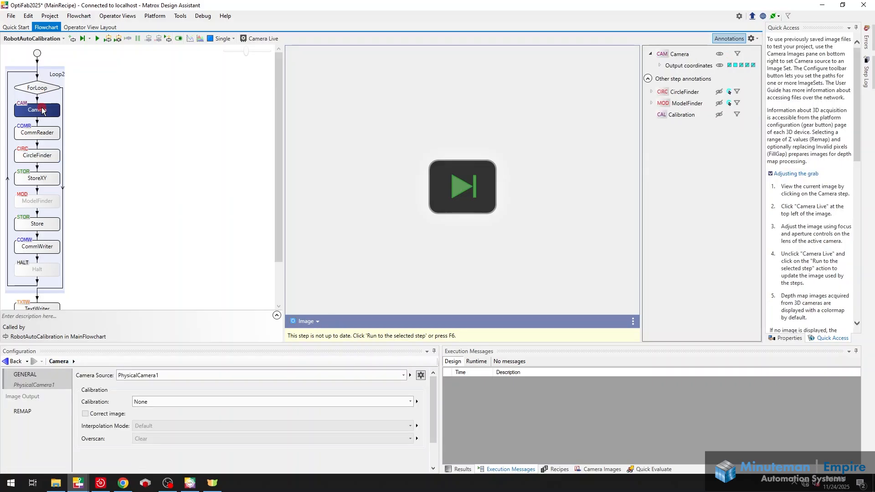
{"action": "left_click", "coordinate": [46, 133]}
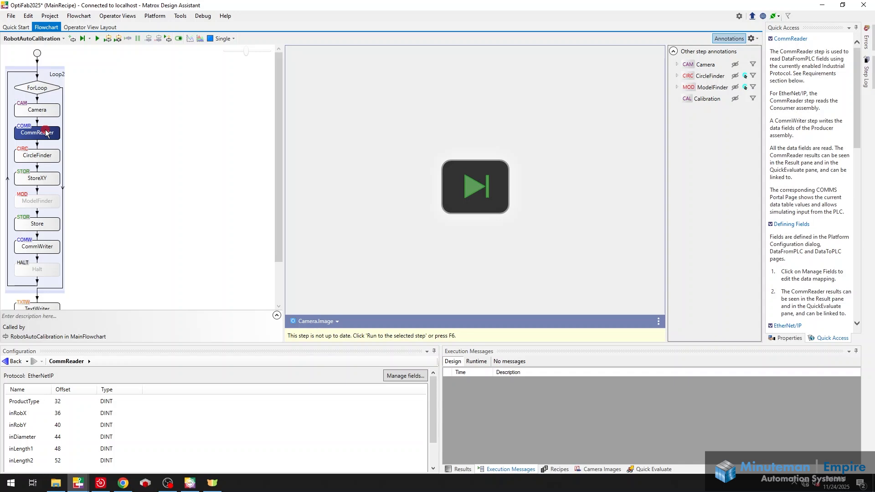
{"action": "left_click", "coordinate": [48, 156]}
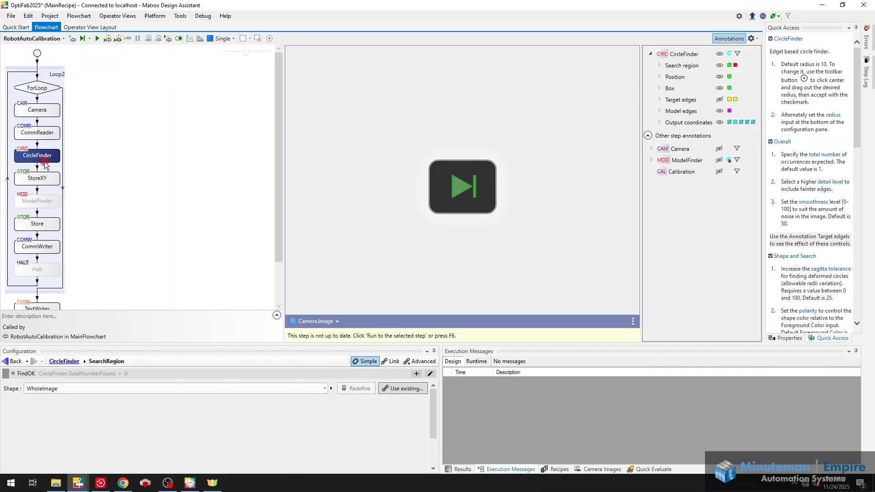
{"action": "left_click", "coordinate": [43, 175]}
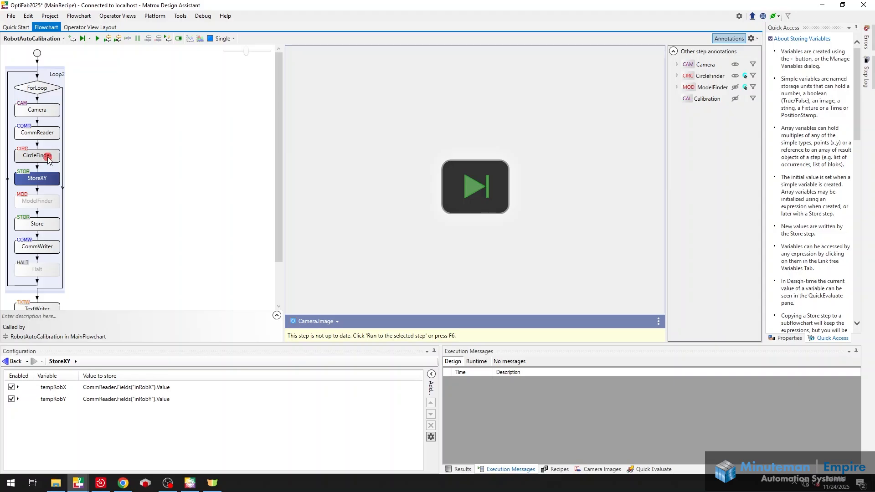
{"action": "mouse_move", "coordinate": [45, 135]}
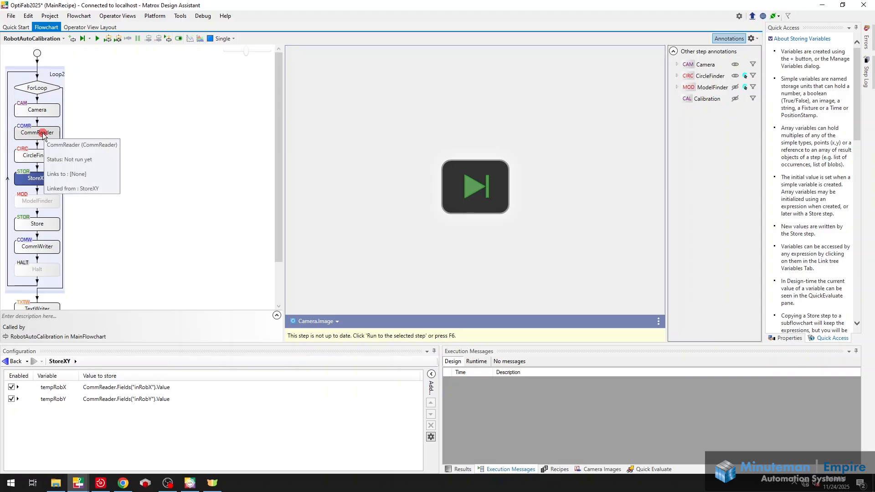
Step: Examine the point arrays filled by the Store step and the outCamX field written by the CommWriter step
{"action": "left_click", "coordinate": [37, 222]}
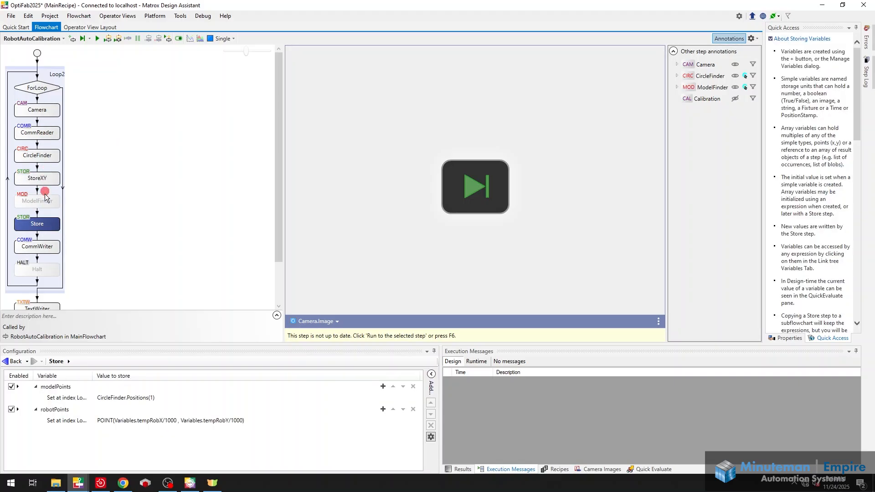
{"action": "left_click", "coordinate": [38, 245]}
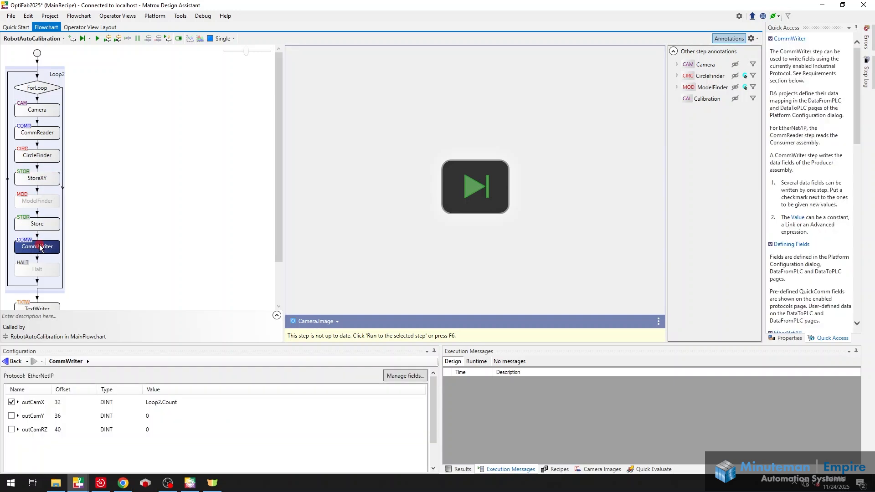
{"action": "left_click", "coordinate": [50, 404]}
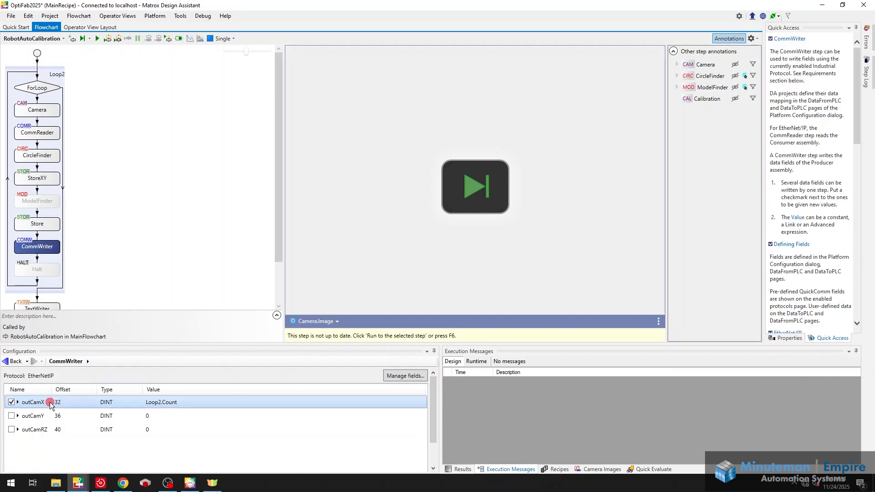
{"action": "left_click", "coordinate": [91, 300]}
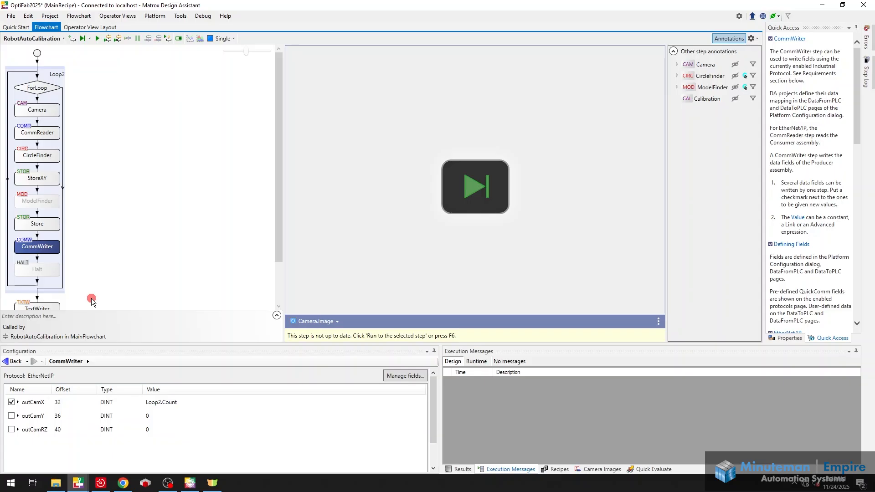
Step: Examine the TextWriter and Calibration steps after the loop, keeping ListOfPointsFromArray as the calibration method
{"action": "scroll", "coordinate": [59, 269], "scroll_direction": "down", "scroll_amount": 1}
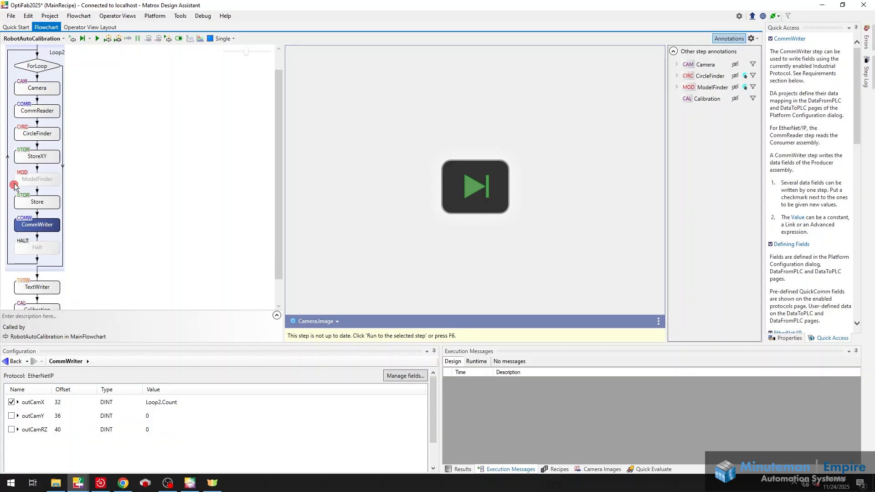
{"action": "scroll", "coordinate": [41, 169], "scroll_direction": "down", "scroll_amount": 1}
{"action": "left_click", "coordinate": [50, 265]}
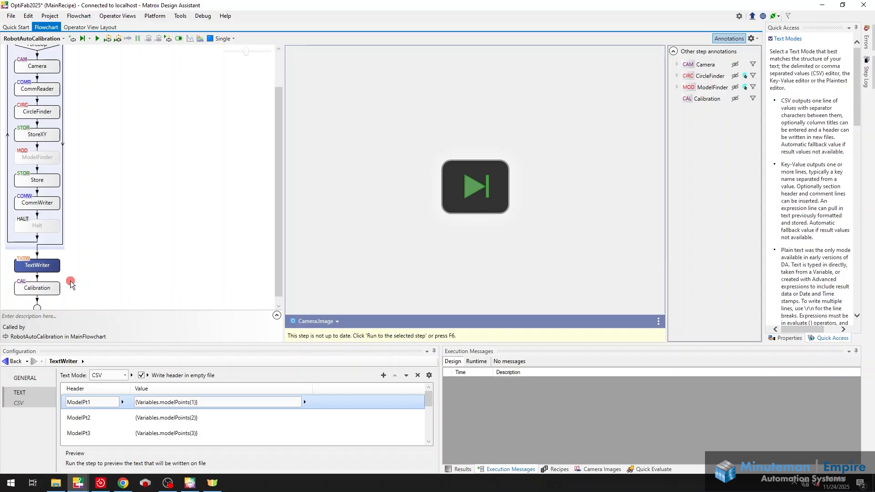
{"action": "left_click", "coordinate": [55, 287]}
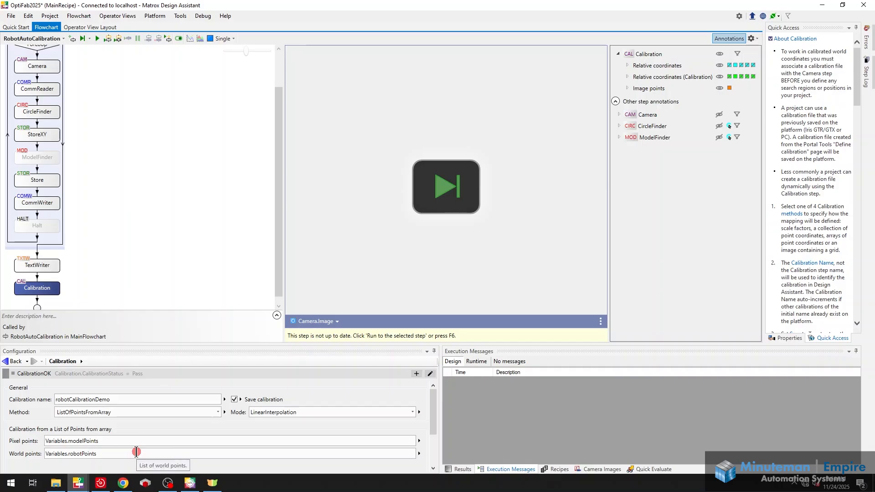
{"action": "left_click", "coordinate": [217, 412]}
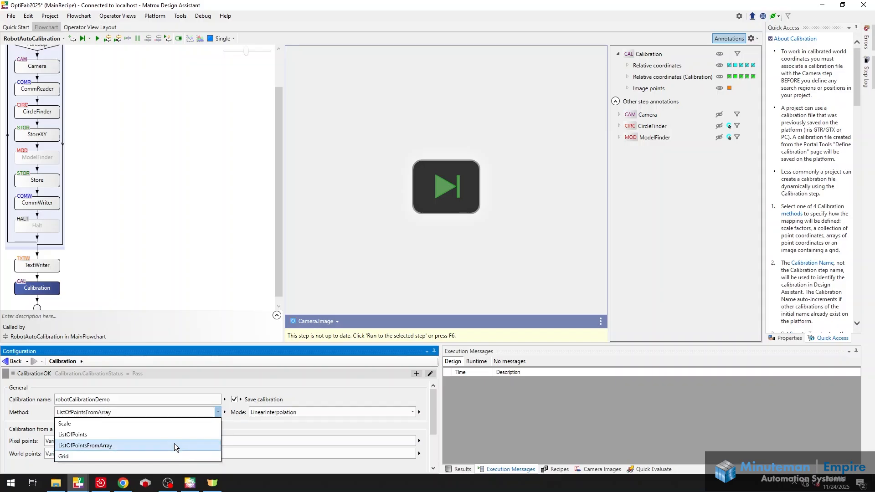
{"action": "left_click", "coordinate": [146, 445]}
Step: Reset the flowchart execution and start running the automatic robot calibration
{"action": "scroll", "coordinate": [96, 249], "scroll_direction": "up", "scroll_amount": 2}
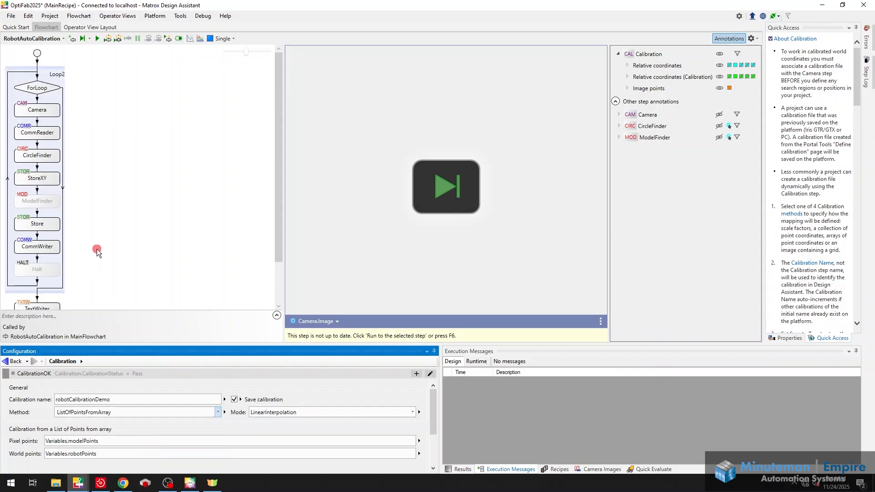
{"action": "left_click", "coordinate": [170, 38]}
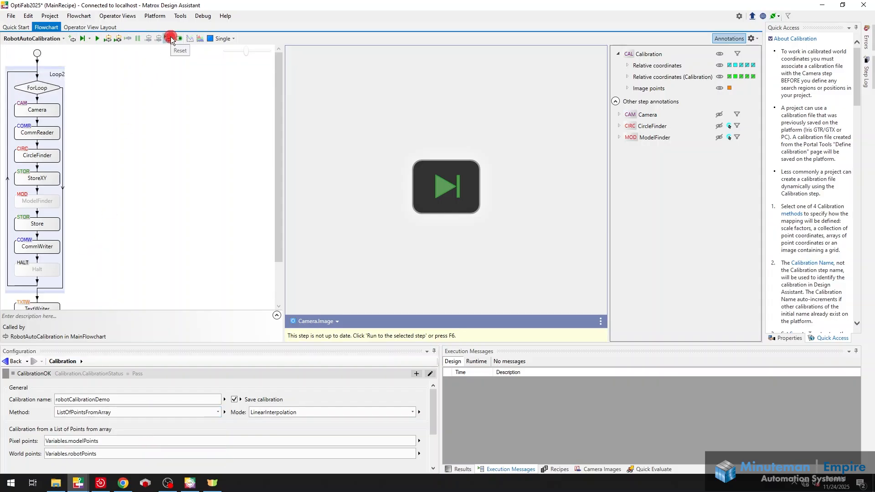
{"action": "left_click", "coordinate": [96, 39]}
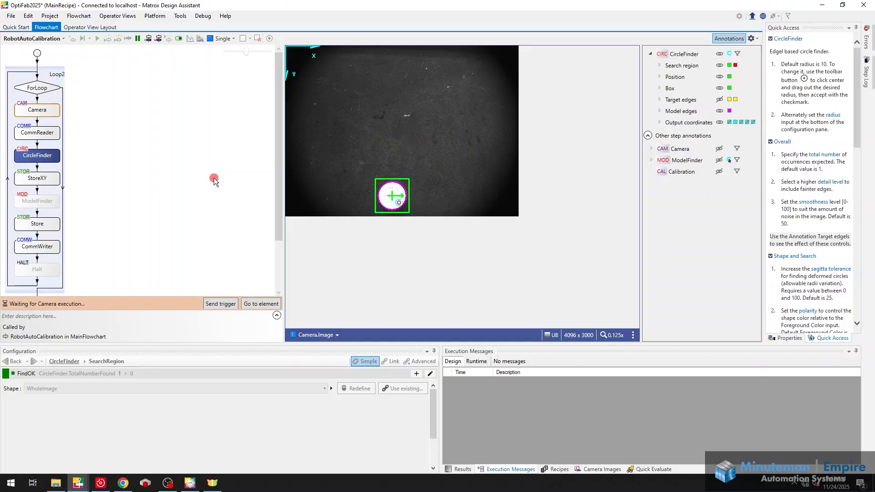
Step: Stop the calibration flowchart's execution and switch the view to MainFlowchart
{"action": "left_click", "coordinate": [160, 38]}
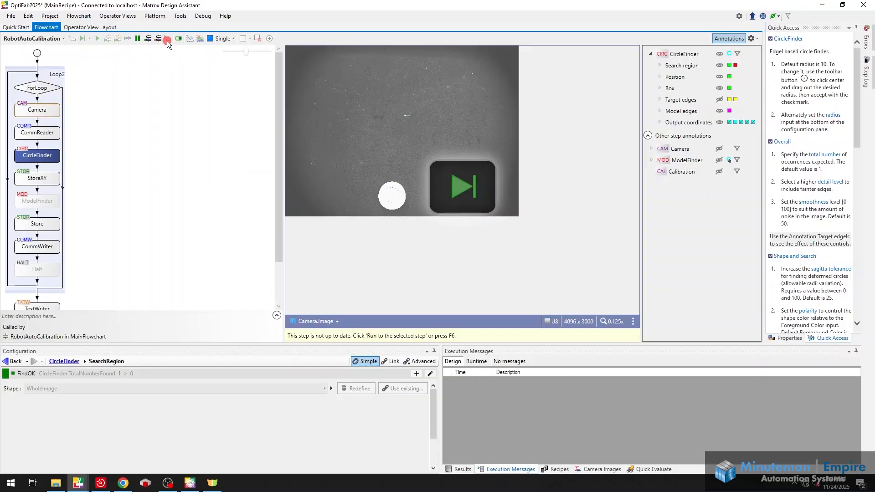
{"action": "left_click", "coordinate": [168, 38]}
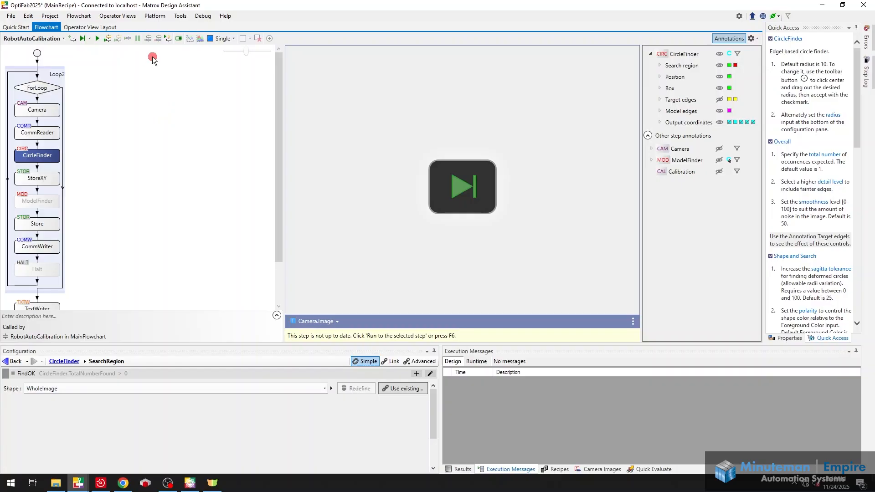
{"action": "left_click", "coordinate": [50, 40]}
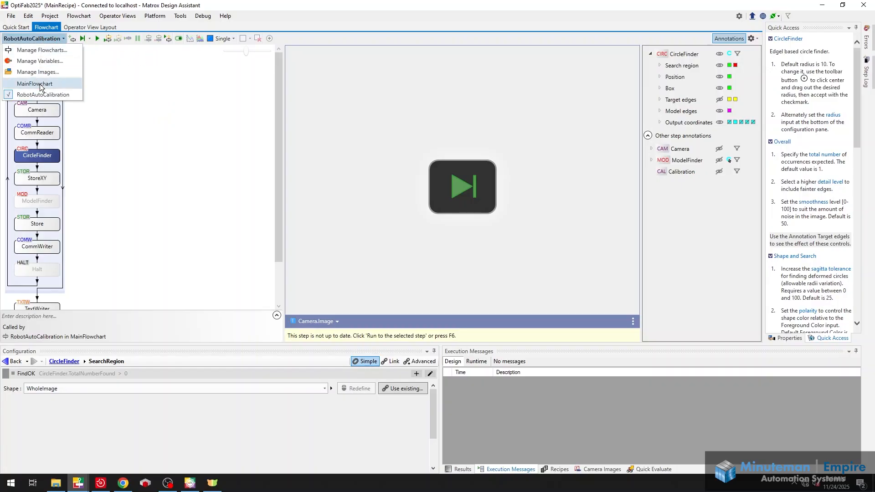
{"action": "left_click", "coordinate": [41, 86]}
Step: Examine the calibrations available to the Camera step in the Default branch, keeping robotCalibrationGlass
{"action": "left_click", "coordinate": [194, 165]}
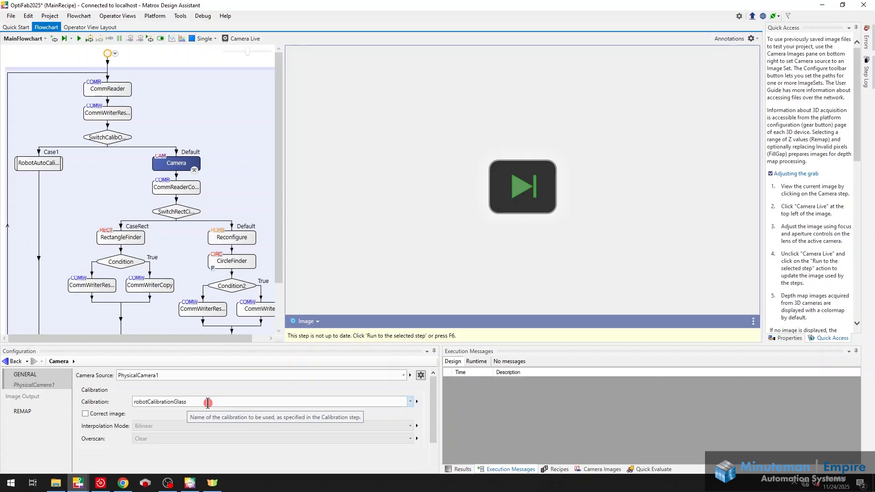
{"action": "left_click", "coordinate": [411, 402]}
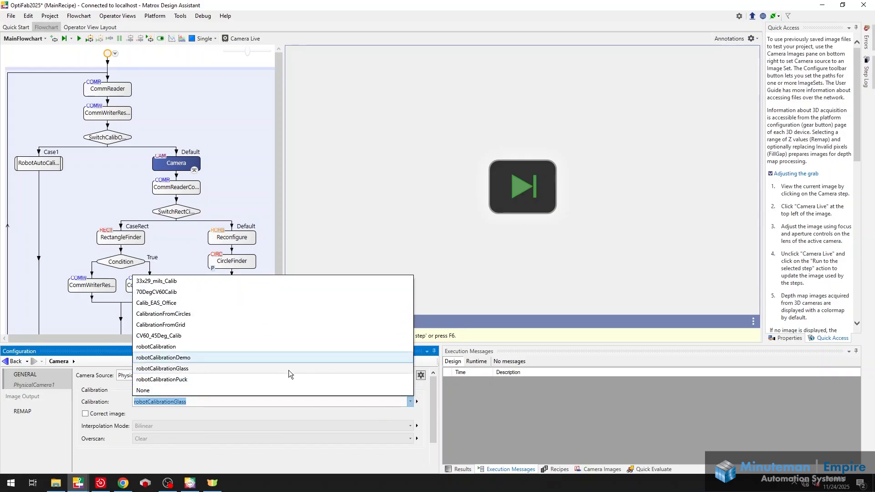
{"action": "left_click", "coordinate": [409, 401]}
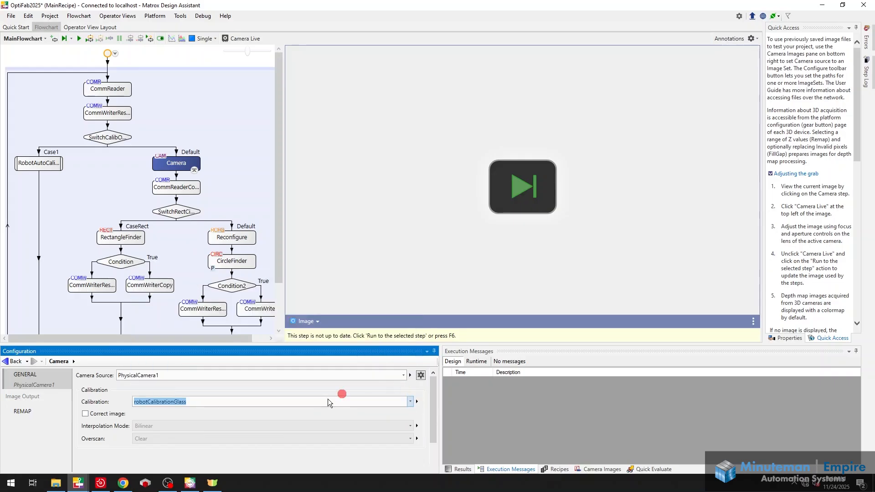
Step: Switch to Chrome, refresh the Define Calibration page and check the last modification date of robotCalibrationDemo
{"action": "left_click", "coordinate": [127, 482]}
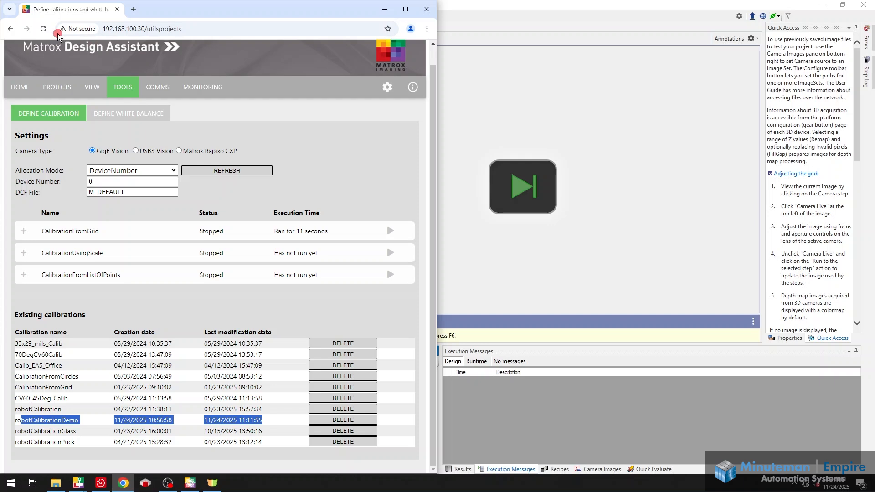
{"action": "left_click", "coordinate": [43, 29]}
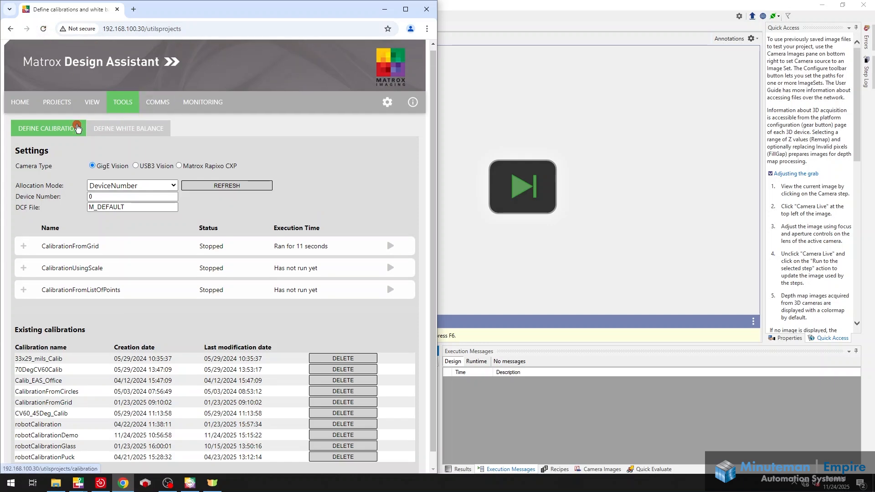
{"action": "scroll", "coordinate": [199, 347], "scroll_direction": "down", "scroll_amount": 1}
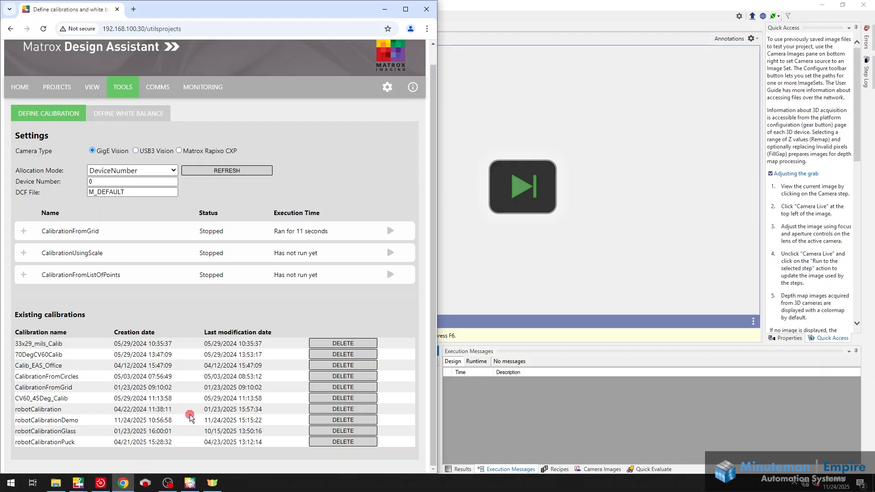
{"action": "left_click_drag", "start_coordinate": [207, 419], "coordinate": [250, 420]}
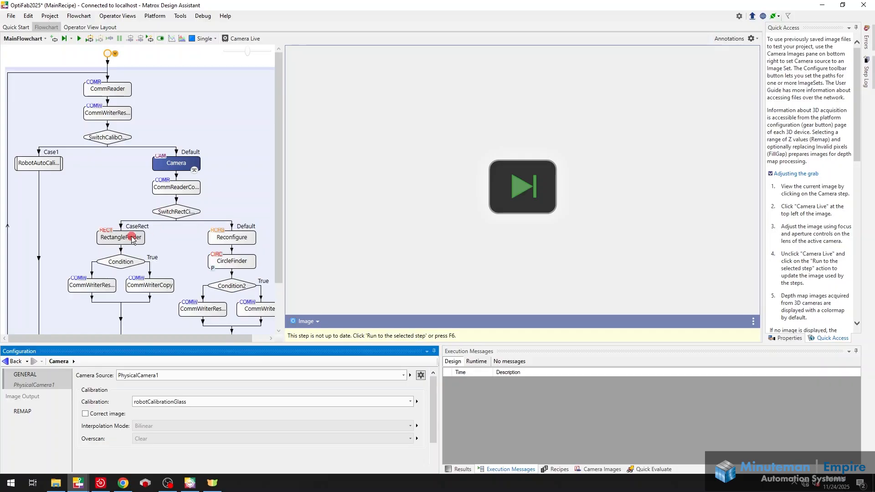
Step: Show the RectangleFinder step of the CaseRect branch and run MainFlowchart
{"action": "left_click", "coordinate": [132, 239]}
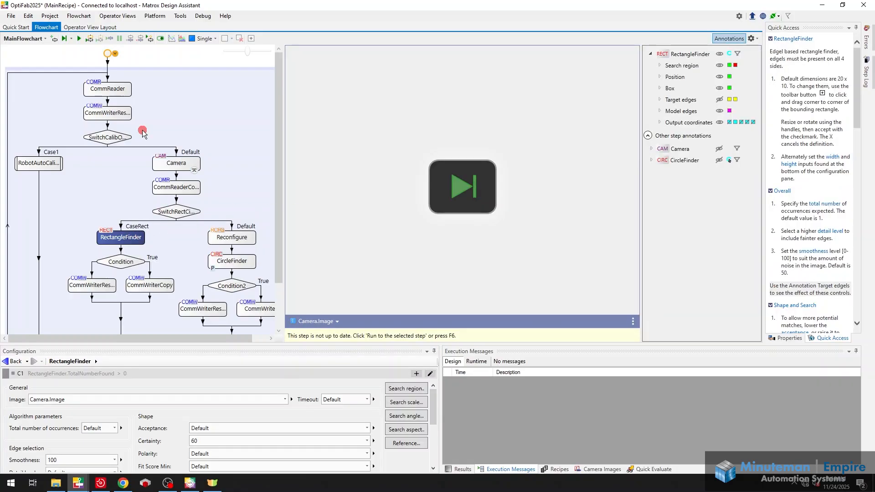
{"action": "left_click", "coordinate": [78, 40]}
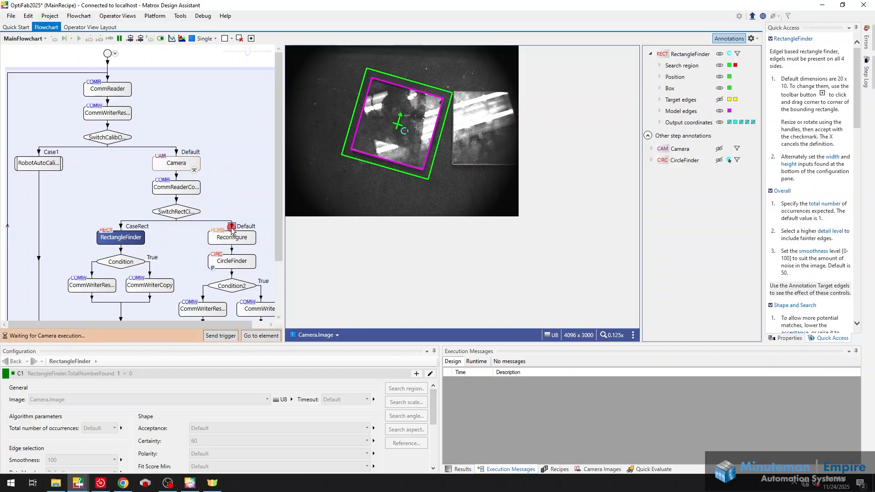
Step: Examine the position and angle fields written by CommWriterCopy, and switch to RobotStudio to inspect the matching inCamX input signal
{"action": "scroll", "coordinate": [219, 242], "scroll_direction": "down", "scroll_amount": 2}
{"action": "left_click", "coordinate": [147, 242]}
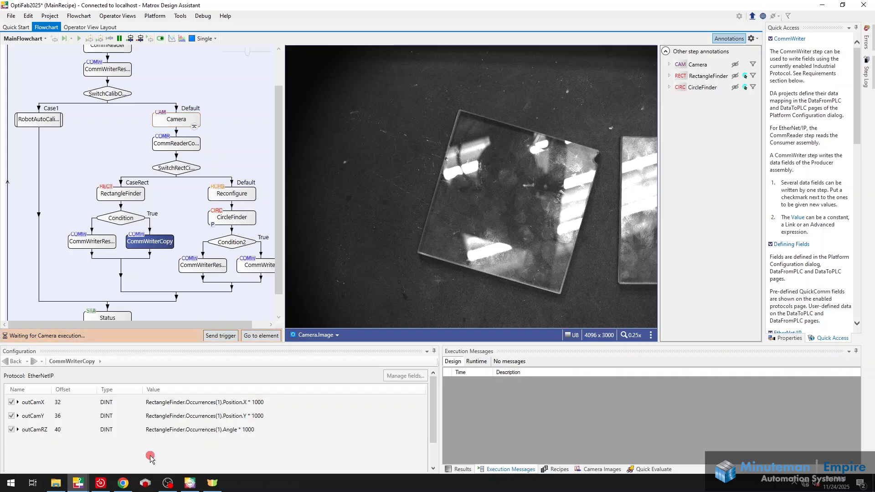
{"action": "left_click", "coordinate": [101, 483]}
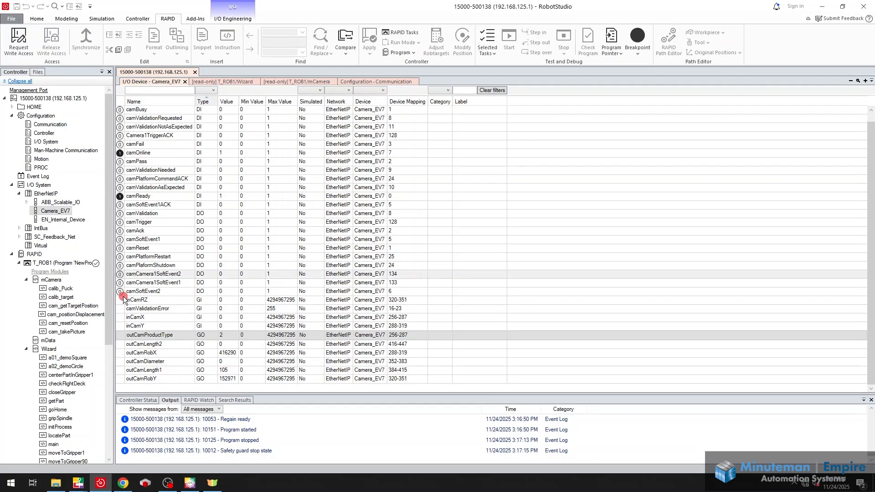
{"action": "left_click", "coordinate": [128, 319]}
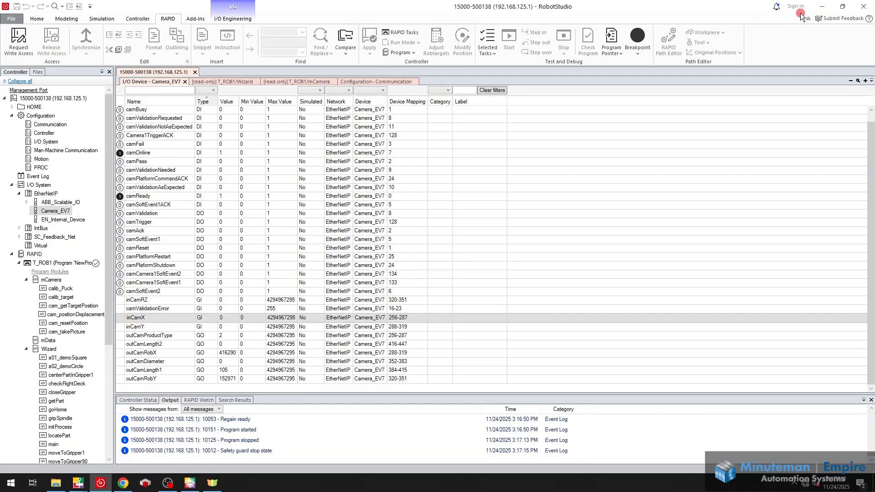